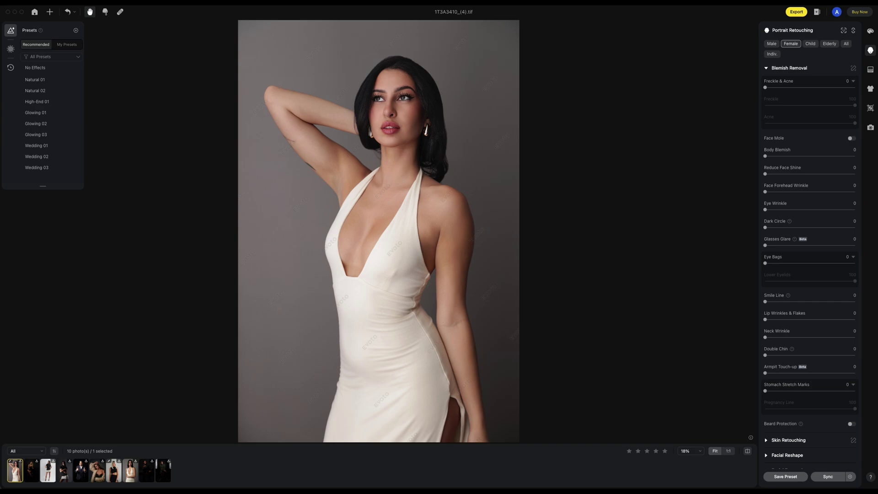
# Check What's New in Help, then move the edited-photos Finder folder over the editor.
pyautogui.click(873, 479)
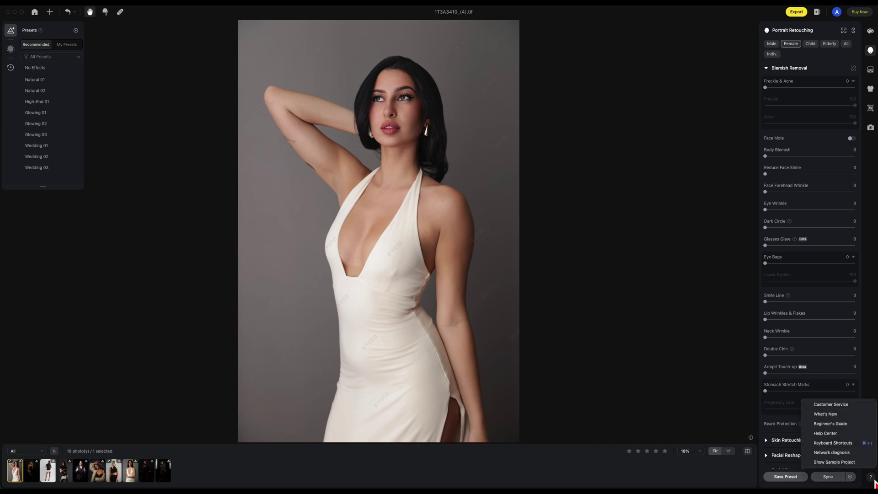
pyautogui.click(831, 416)
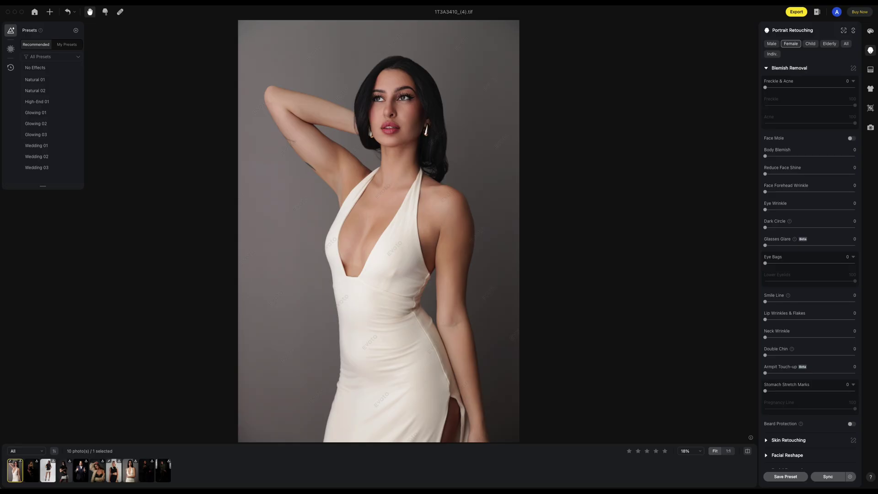
pyautogui.moveTo(518, 49); pyautogui.dragTo(467, 10)
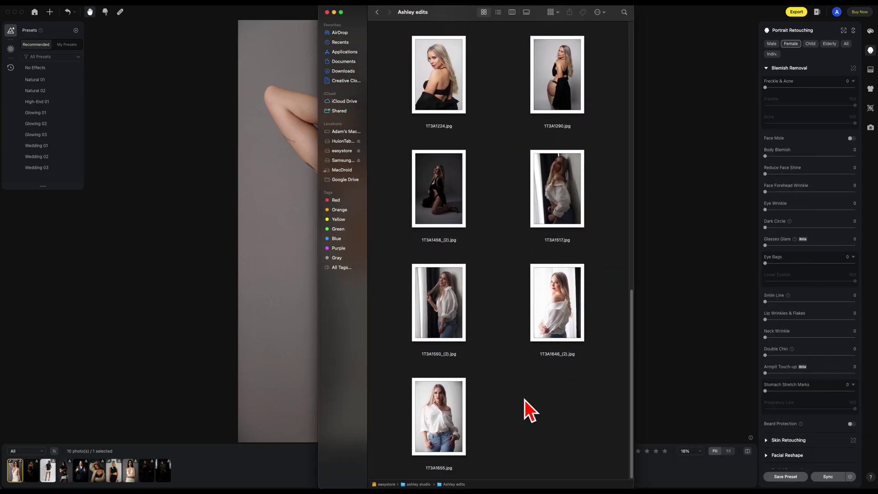
# Show the Open With options for 1T3A1655.jpg, then dismiss them.
pyautogui.rightClick(458, 417)
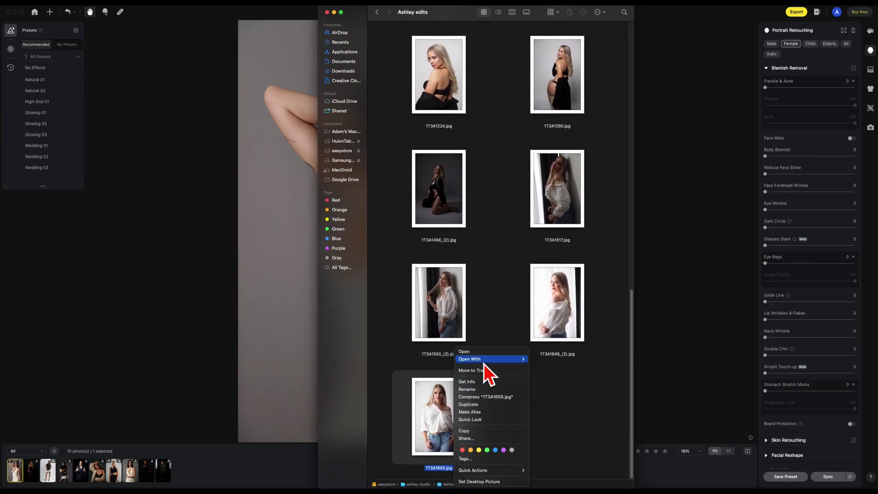
pyautogui.moveTo(484, 363)
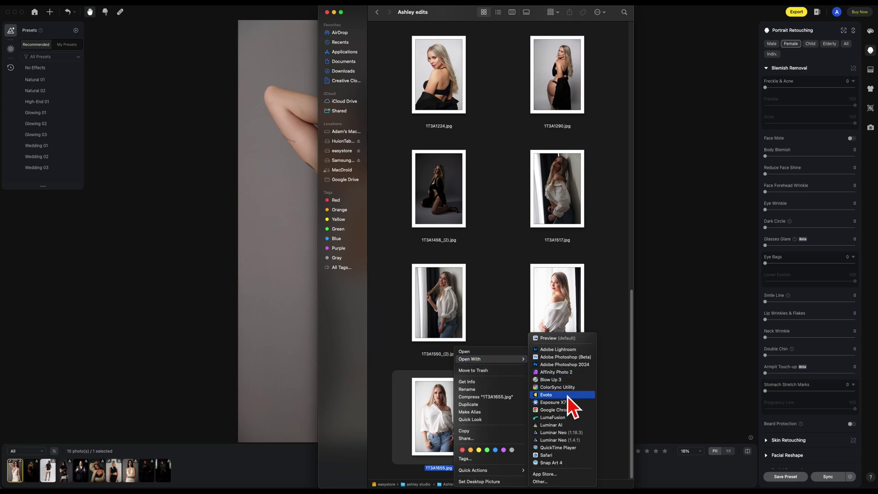
pyautogui.click(611, 302)
# Select five photos in Finder, view their options, then cancel and clear the selection.
pyautogui.moveTo(608, 171); pyautogui.dragTo(416, 450)
pyautogui.rightClick(473, 325)
pyautogui.moveTo(537, 344)
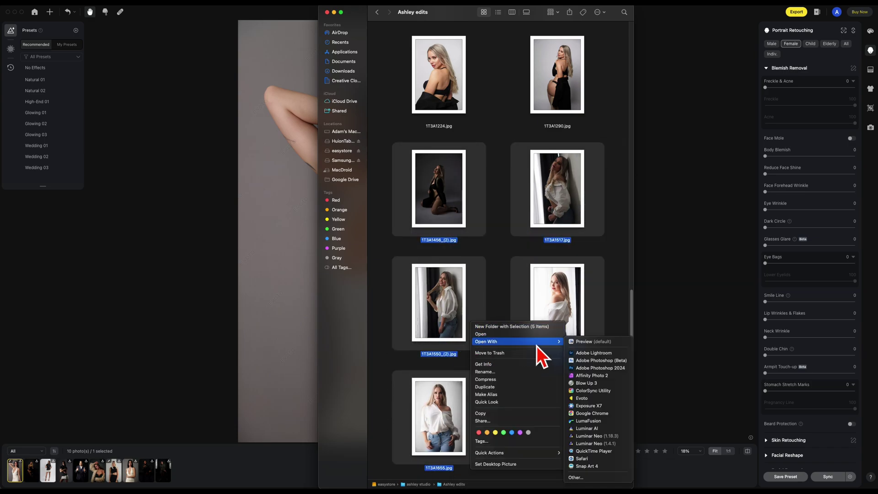
pyautogui.click(502, 86)
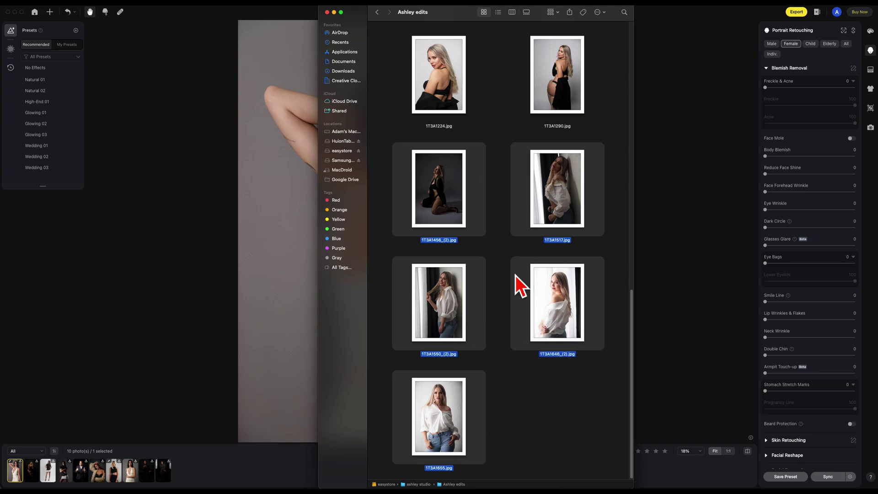
pyautogui.click(526, 402)
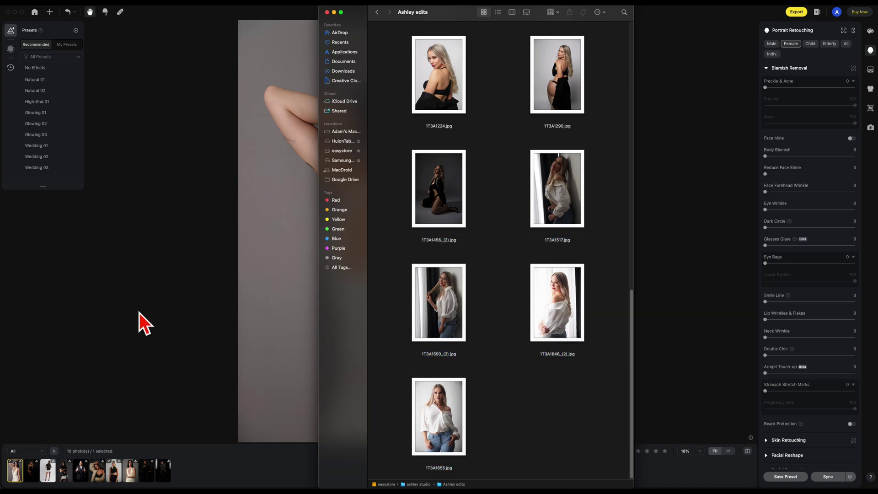
# Open 1T3A1655.jpg with Evoto from Finder.
pyautogui.rightClick(430, 419)
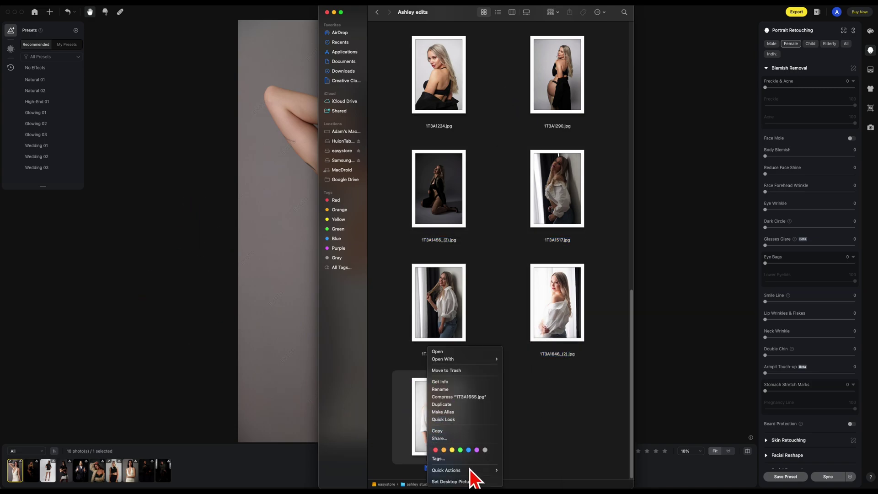
pyautogui.moveTo(472, 360)
pyautogui.click(536, 401)
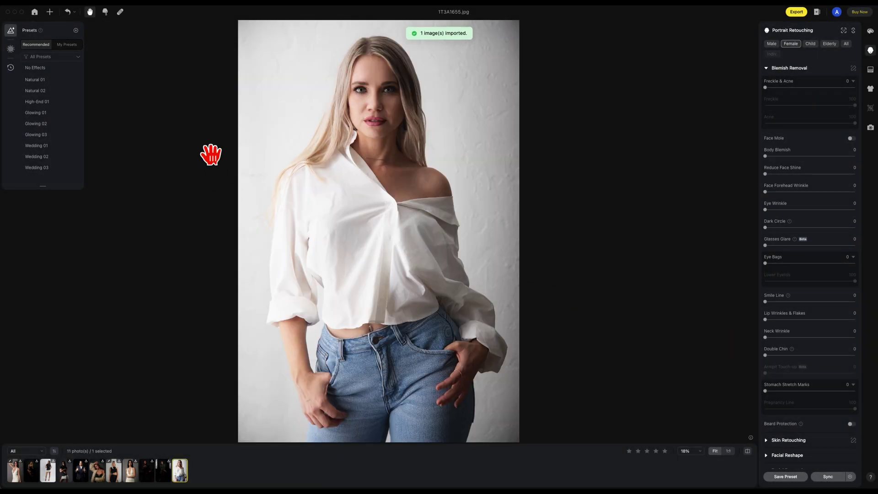
# Return to Evoto Home, then open 1T3A1655.jpg with Evoto again from the Finder folder.
pyautogui.click(37, 12)
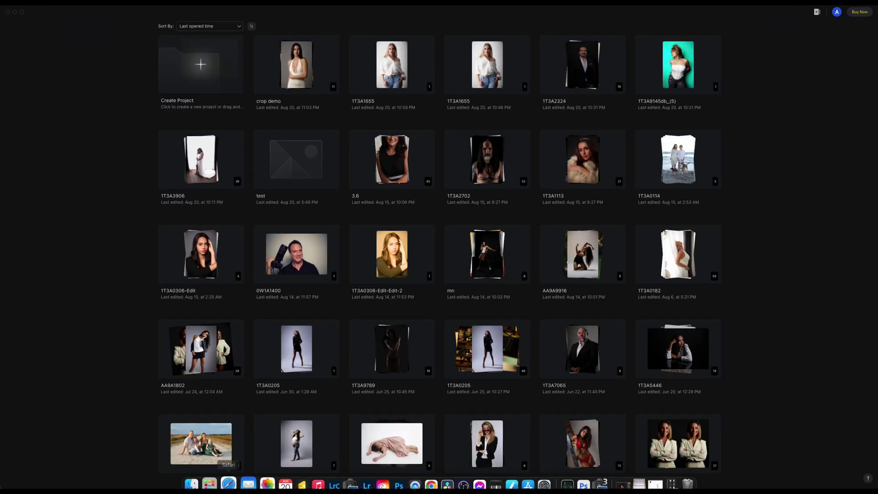
pyautogui.click(206, 482)
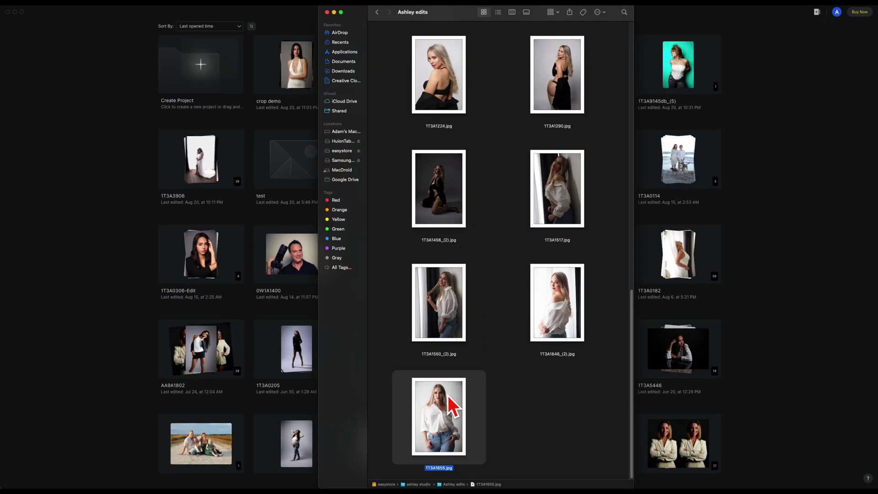
pyautogui.rightClick(449, 395)
pyautogui.moveTo(484, 361)
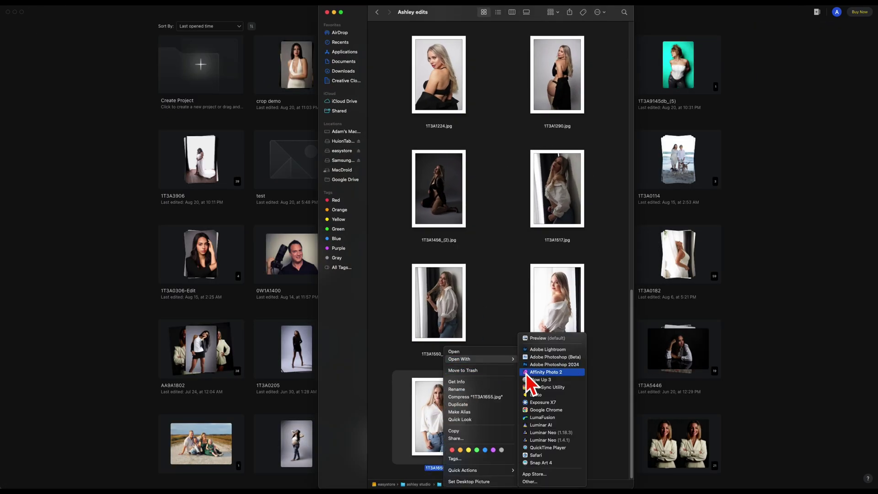
pyautogui.click(534, 395)
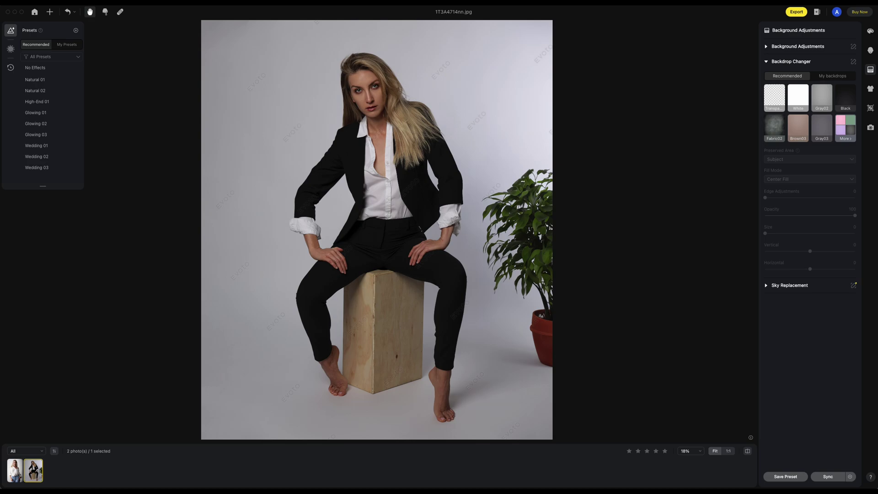
# Preview White, Brown03, Fabric02, Gray03 and Gray02 backdrops, and test opacity 62 before restoring 100.
pyautogui.click(798, 104)
pyautogui.click(797, 124)
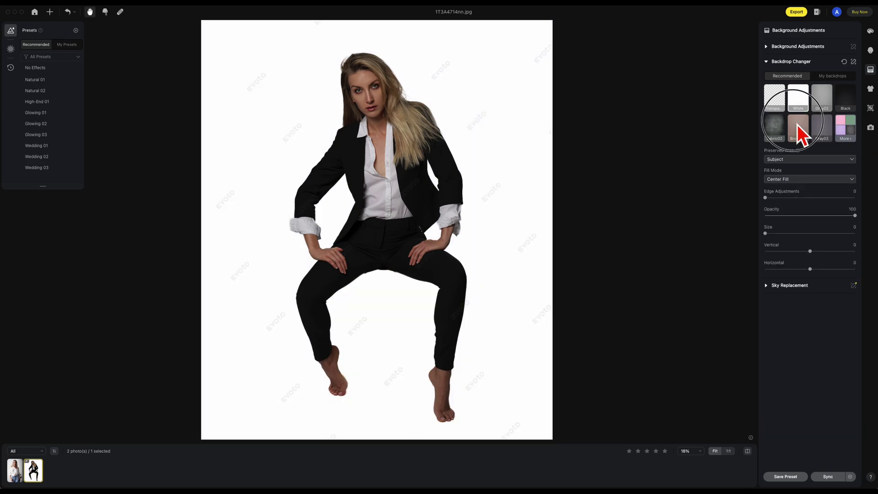
pyautogui.click(781, 128)
pyautogui.click(824, 127)
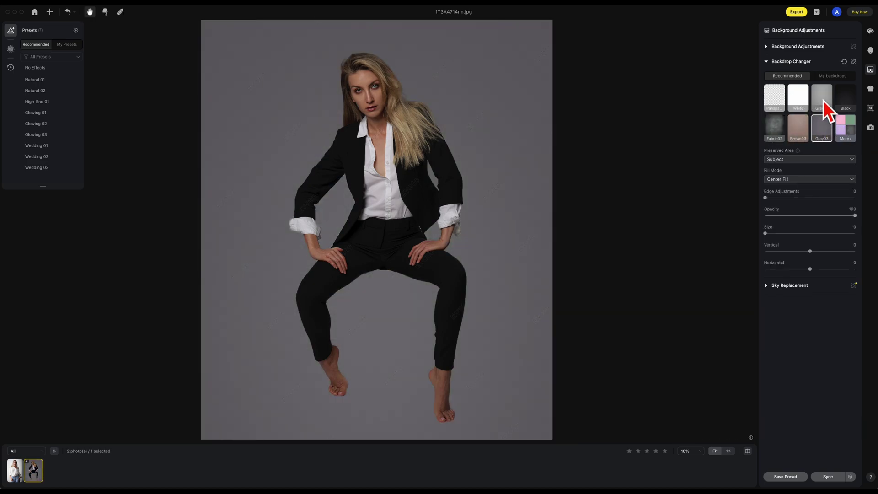
pyautogui.click(819, 100)
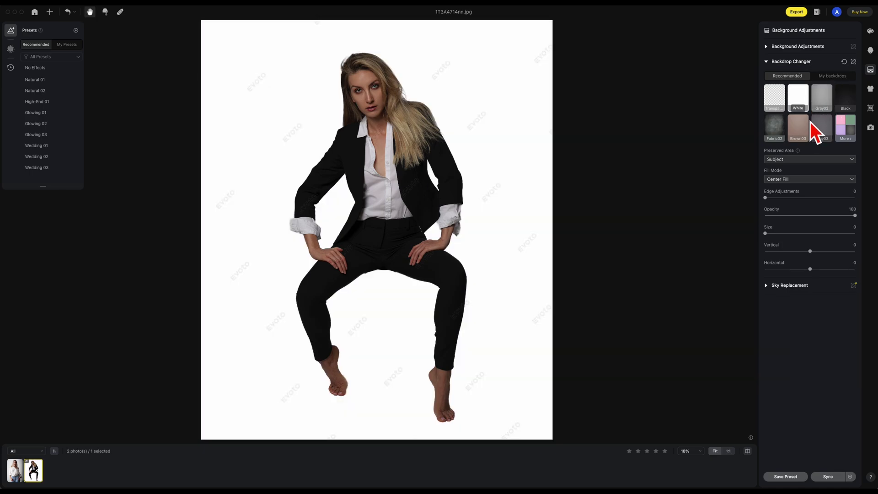
pyautogui.moveTo(855, 216); pyautogui.dragTo(827, 216)
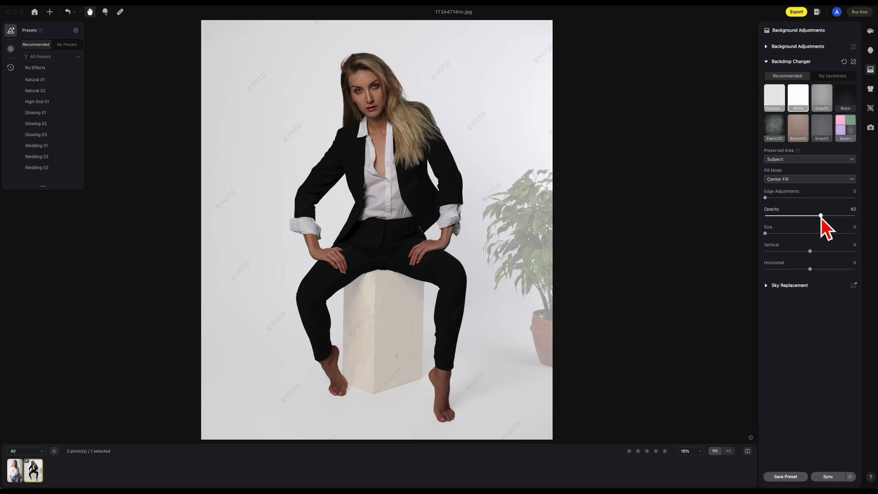
pyautogui.moveTo(825, 218); pyautogui.dragTo(858, 216)
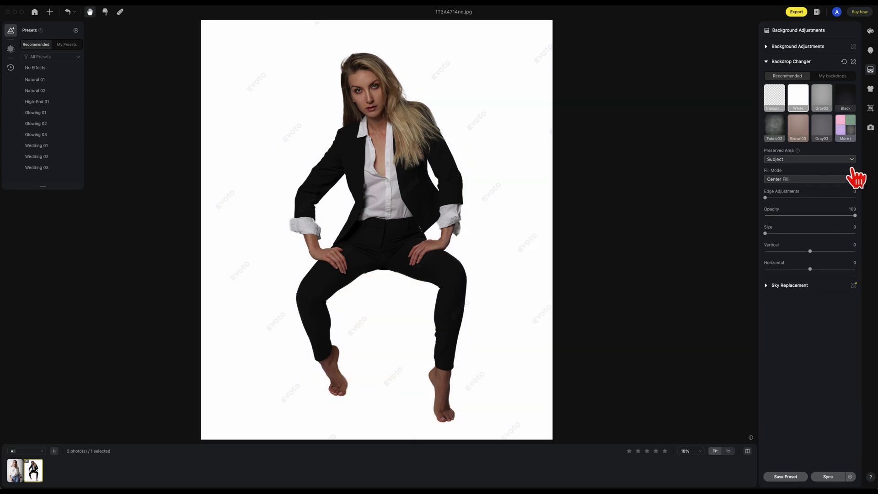
# Apply the Blue06 backdrop from the full backdrop list.
pyautogui.click(847, 123)
pyautogui.click(798, 327)
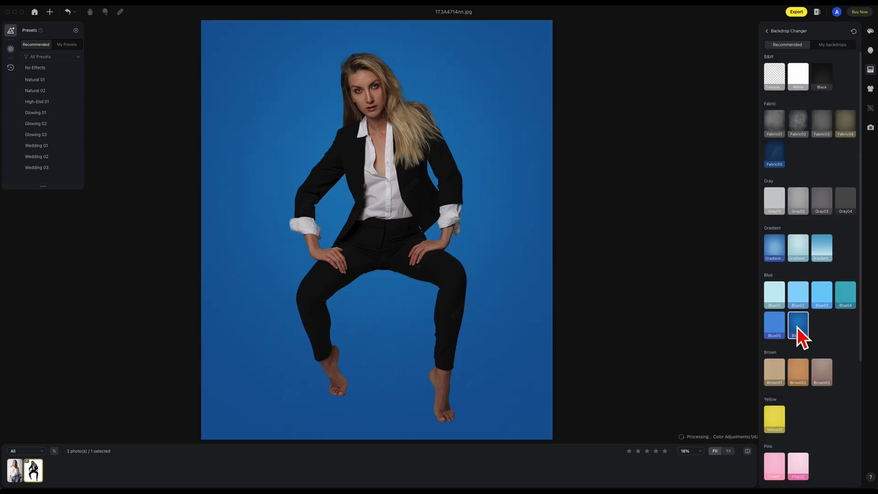
pyautogui.click(769, 32)
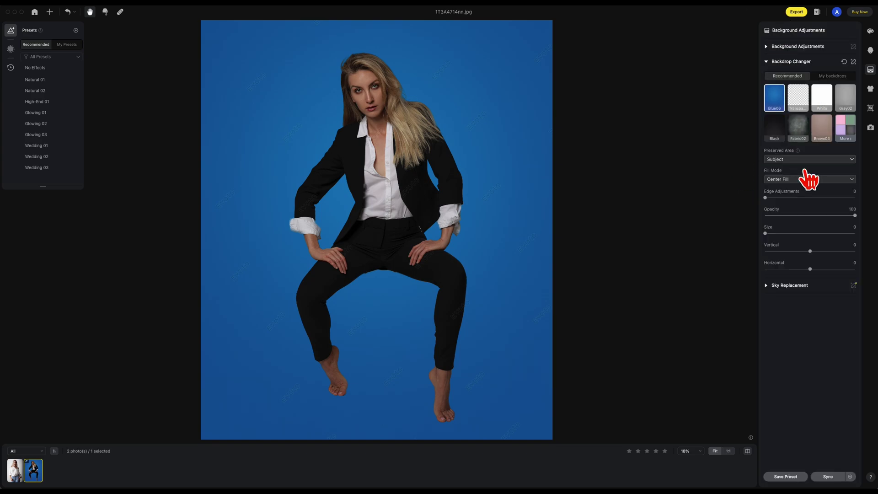
pyautogui.click(804, 160)
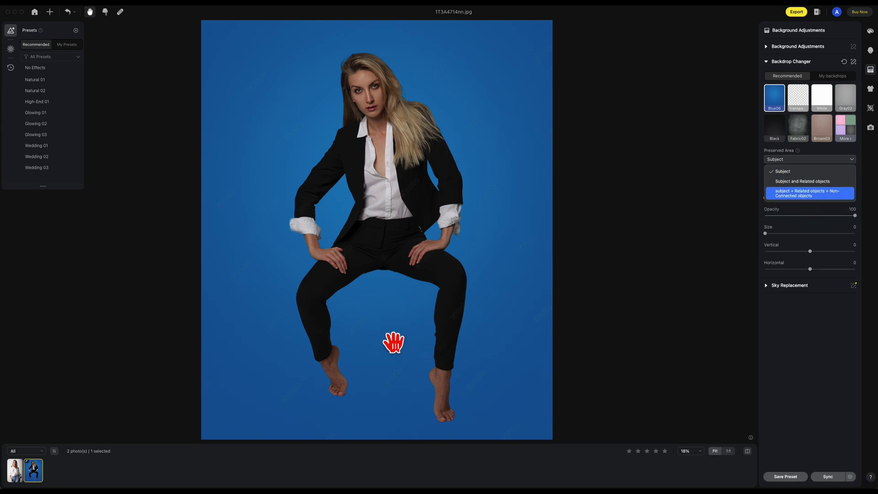
# Preserve subject, related and non-connected objects like the plant, fade opacity to 42, and compare.
pyautogui.click(795, 182)
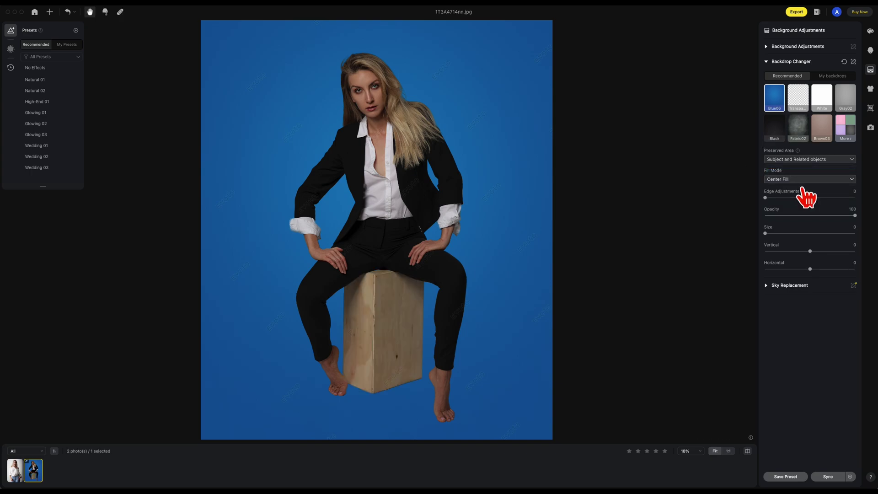
pyautogui.click(822, 163)
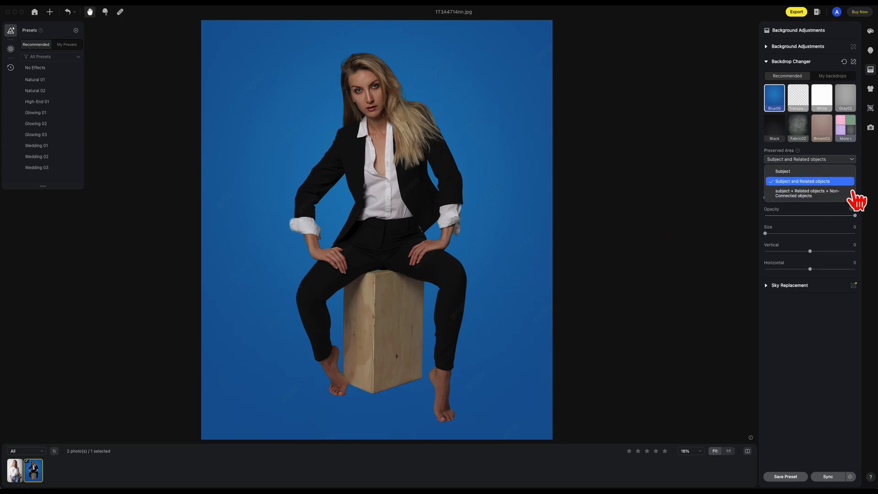
pyautogui.click(826, 197)
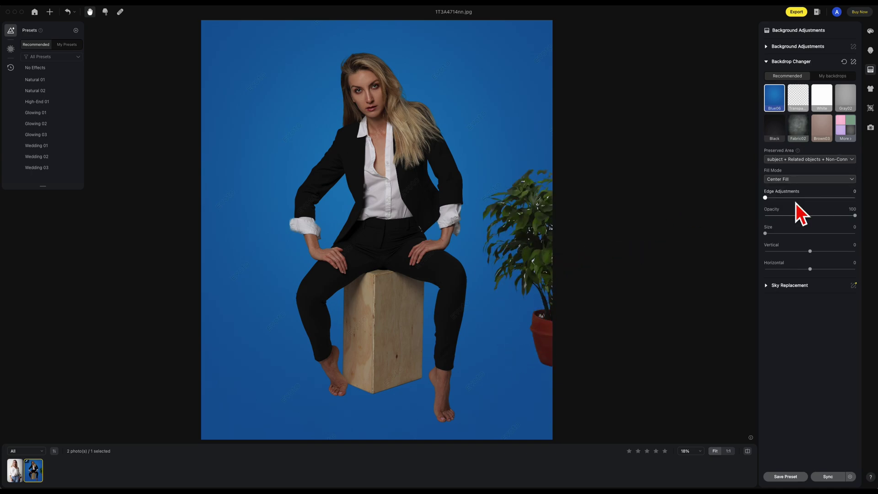
pyautogui.moveTo(856, 217); pyautogui.dragTo(804, 219)
pyautogui.click(753, 454)
pyautogui.click(753, 455)
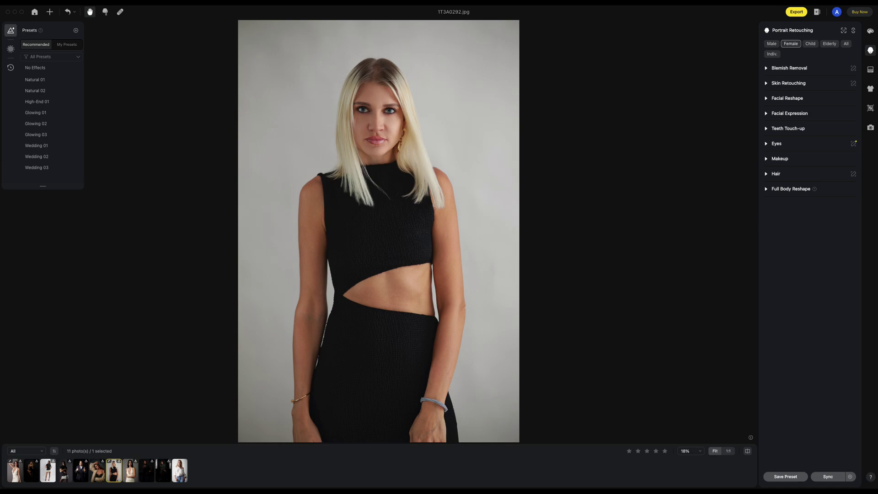
# Expand the Blemish Removal, Skin Retouching and Facial Reshape sections.
pyautogui.click(770, 73)
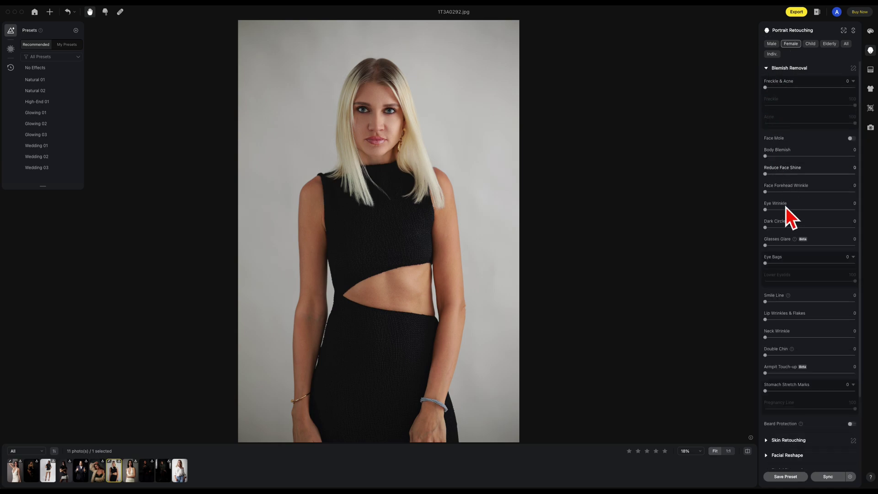
pyautogui.scroll(-3, 780, 338)
pyautogui.click(770, 358)
pyautogui.scroll(-10, 827, 401)
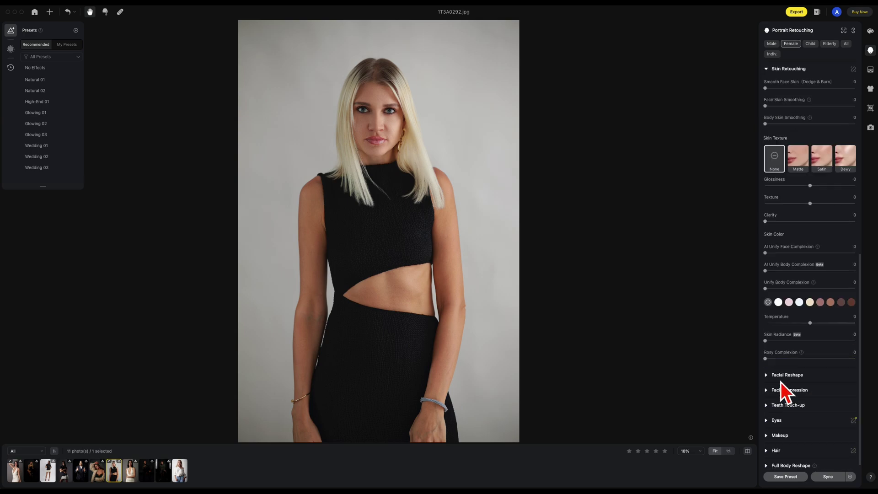
pyautogui.click(772, 378)
pyautogui.scroll(-5, 791, 372)
pyautogui.scroll(8, 791, 371)
pyautogui.scroll(5, 792, 370)
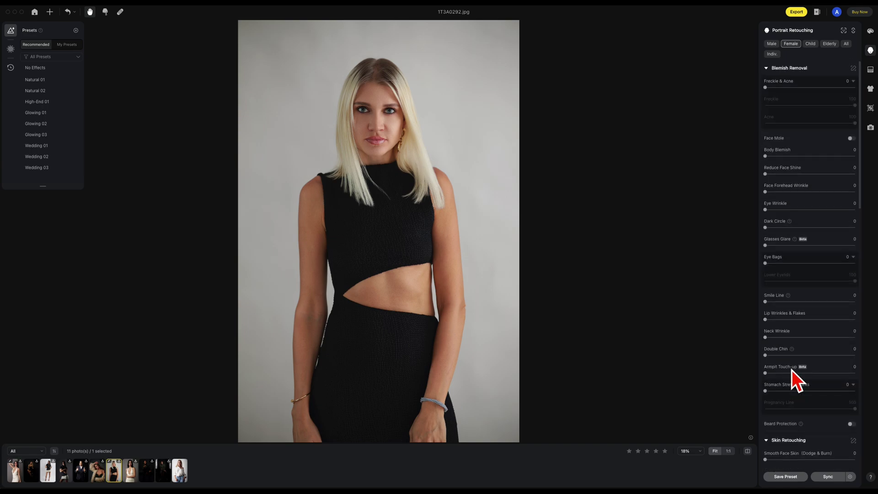
# Collapse all retouching sections, then expand them all again.
pyautogui.rightClick(833, 73)
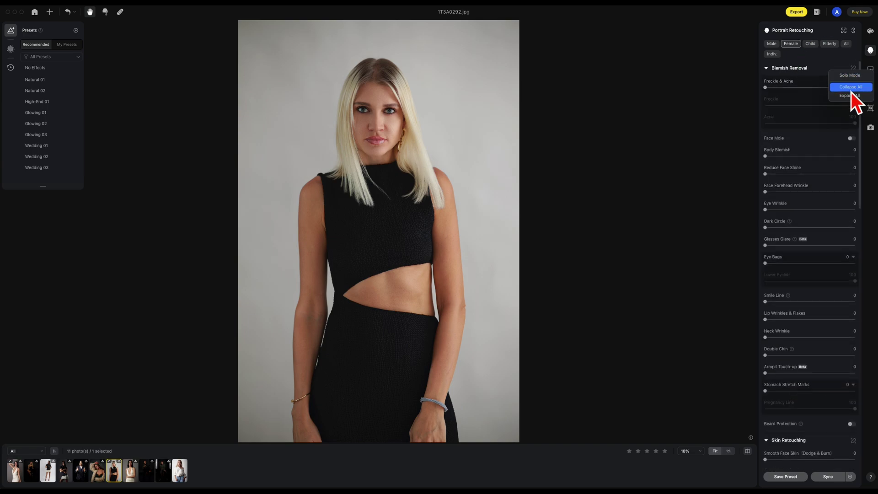
pyautogui.click(850, 89)
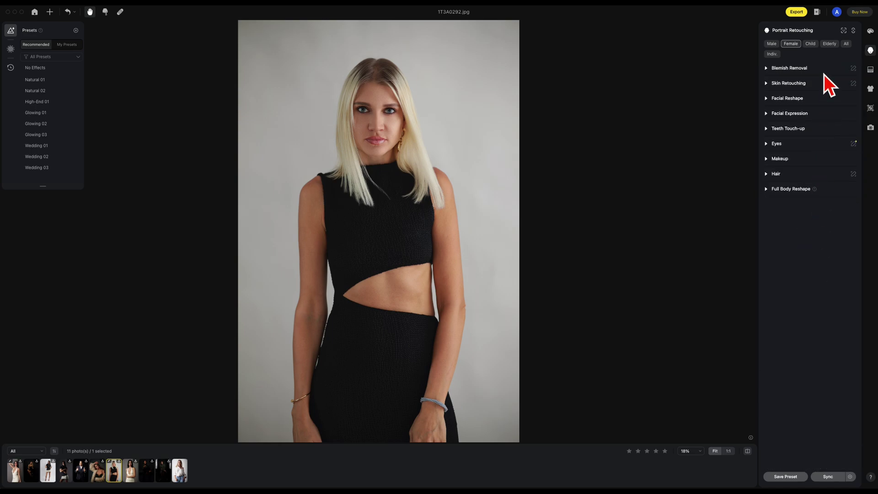
pyautogui.rightClick(824, 73)
pyautogui.click(836, 97)
pyautogui.scroll(-10, 824, 228)
pyautogui.scroll(9, 824, 229)
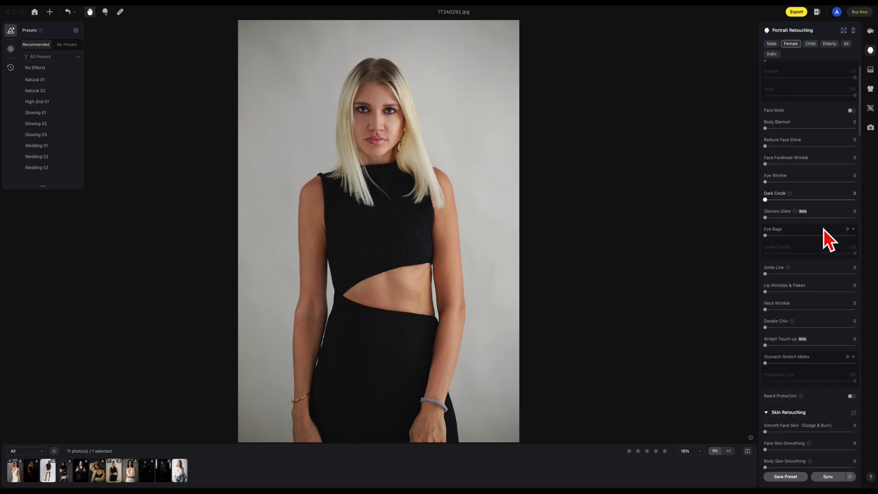
pyautogui.scroll(1, 824, 229)
# Collapse all sections and turn on Solo Mode.
pyautogui.rightClick(830, 76)
pyautogui.click(844, 93)
pyautogui.rightClick(826, 70)
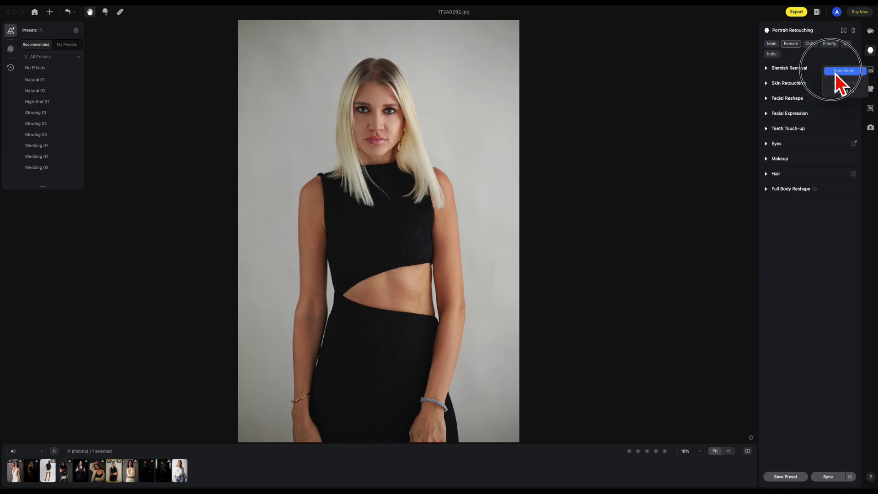
pyautogui.click(835, 74)
# Open Skin Retouching, Facial Expression and Teeth Touch-up one at a time in Solo Mode.
pyautogui.scroll(-3, 821, 174)
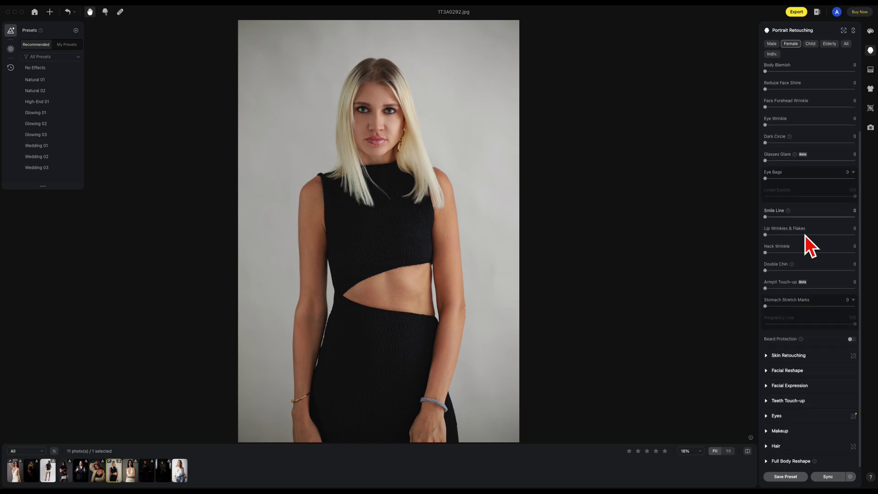
pyautogui.click(770, 360)
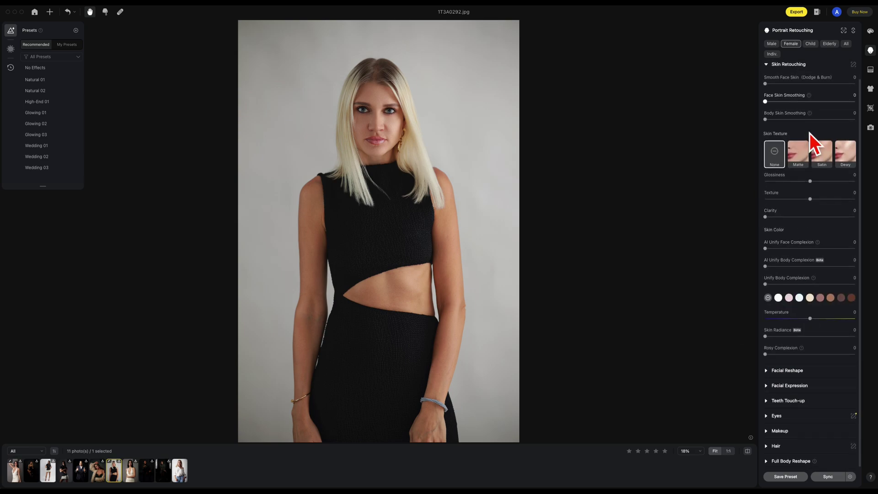
pyautogui.click(773, 386)
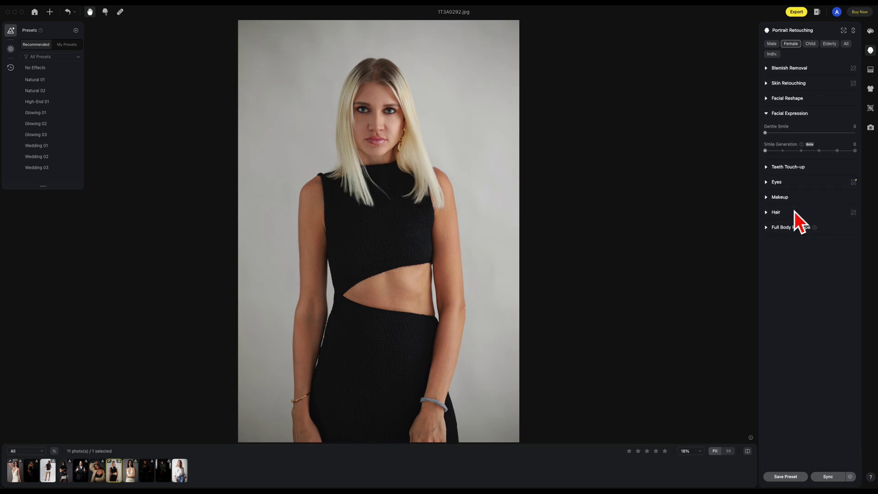
pyautogui.click(770, 170)
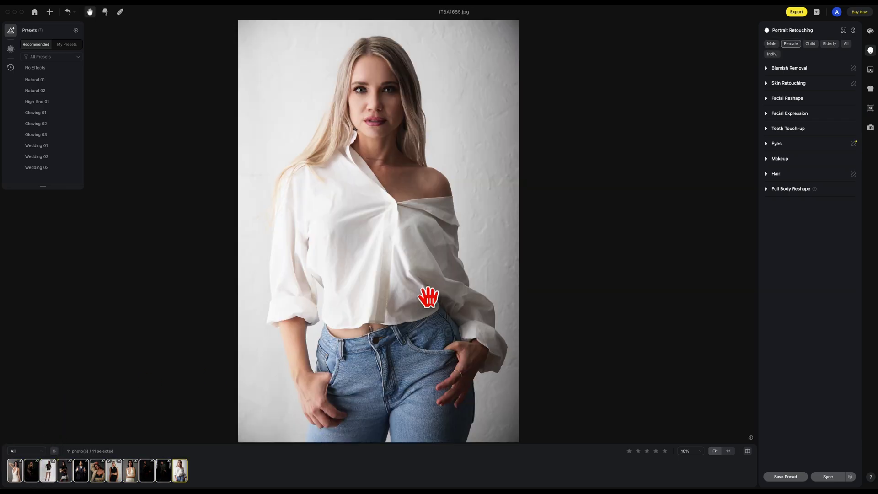
# Apply AI Headshot Crop 1.97×2.76 in (5×7 cm), extending the box down the shirt.
pyautogui.click(870, 108)
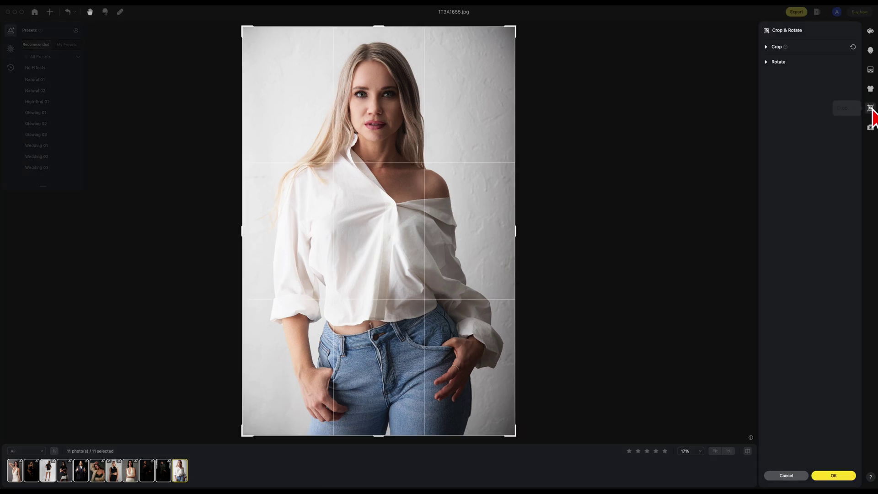
pyautogui.click(772, 51)
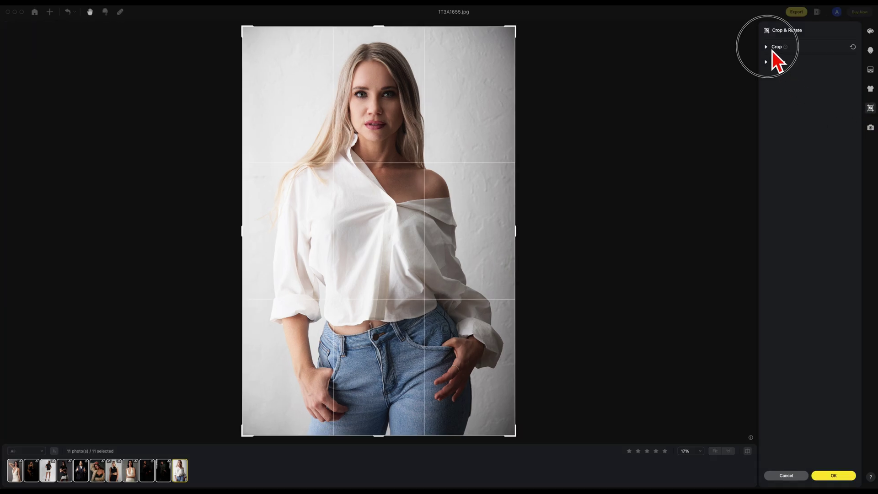
pyautogui.click(798, 60)
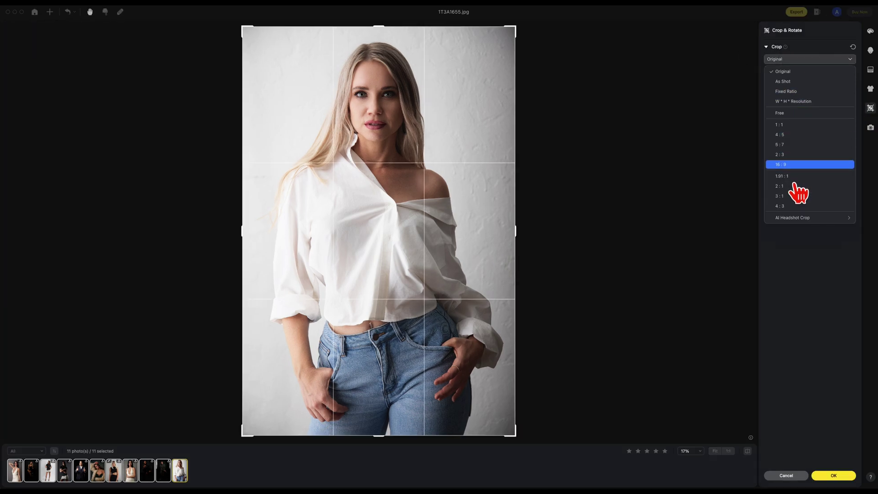
pyautogui.moveTo(800, 218)
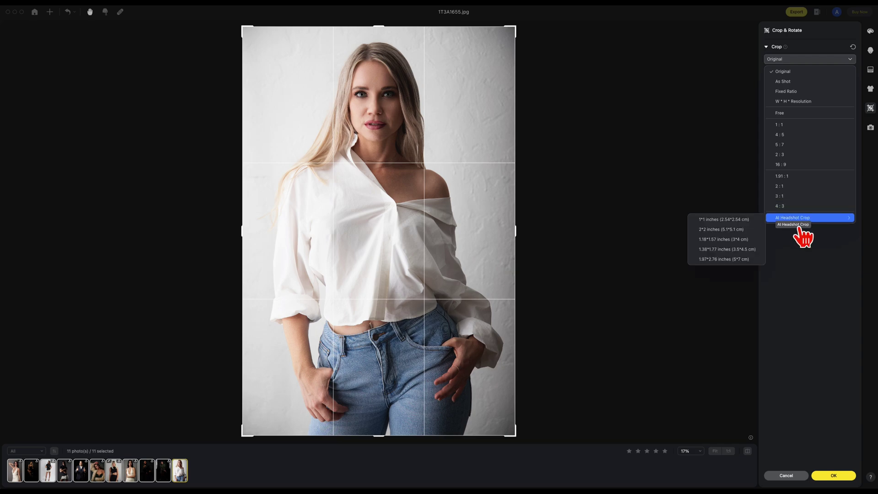
pyautogui.click(734, 259)
pyautogui.moveTo(437, 191); pyautogui.dragTo(443, 282)
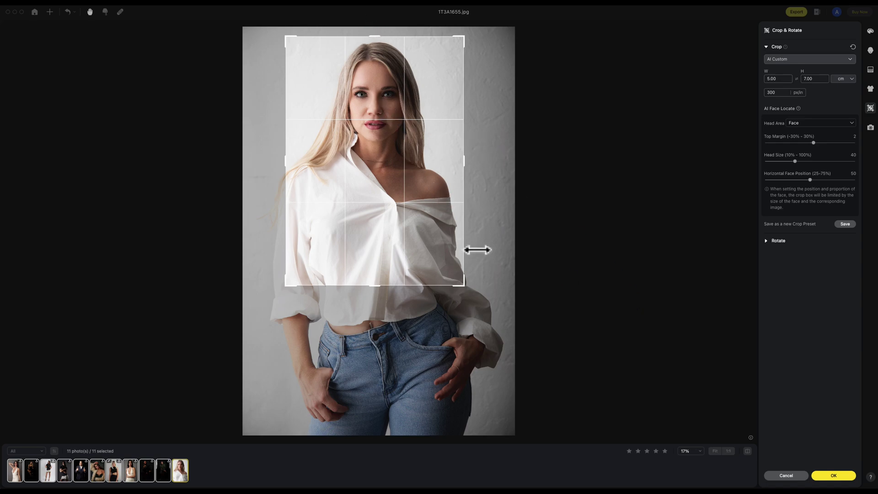
pyautogui.click(836, 478)
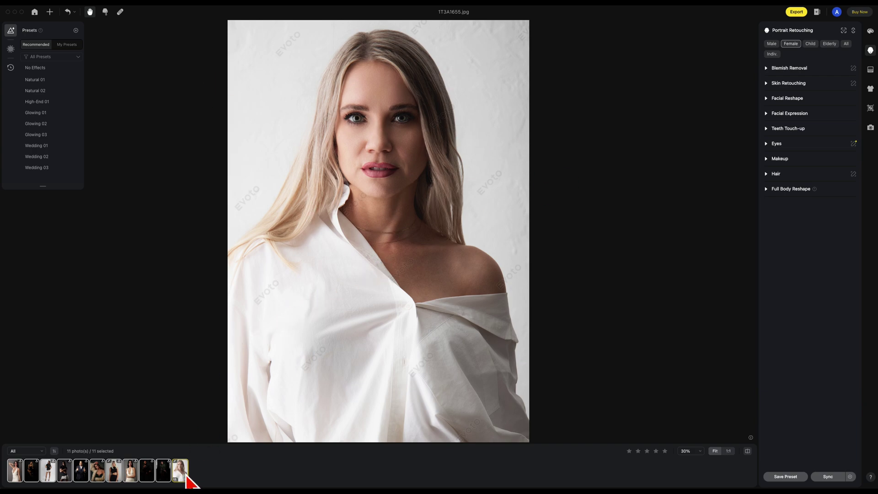
# Copy this photo's edits with only Crop & Rotate checked in Sync Settings.
pyautogui.click(47, 6)
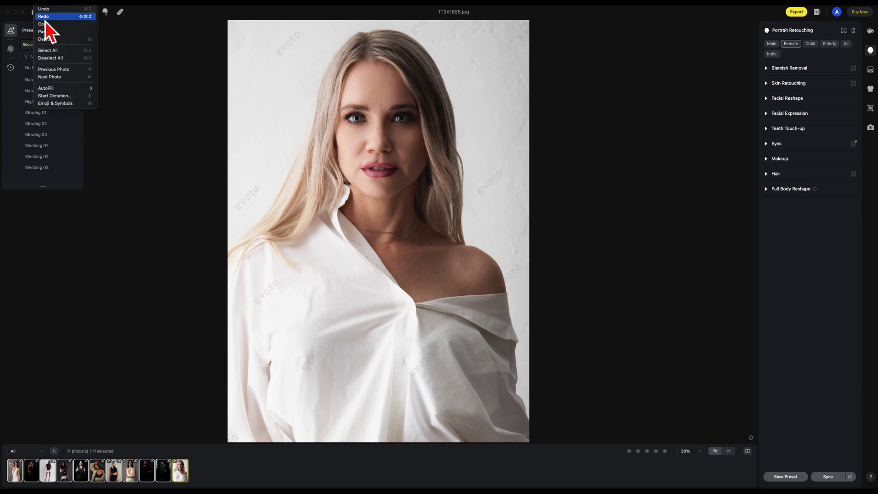
pyautogui.click(48, 27)
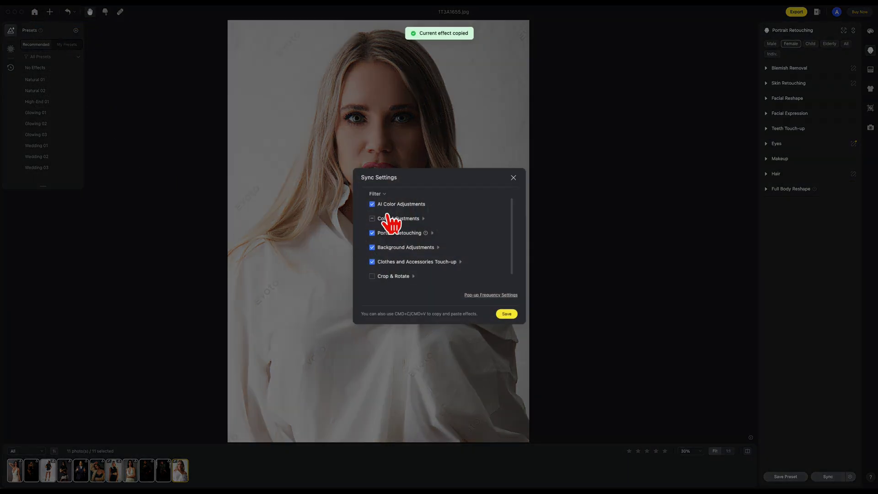
pyautogui.click(385, 246)
pyautogui.click(389, 263)
pyautogui.click(389, 276)
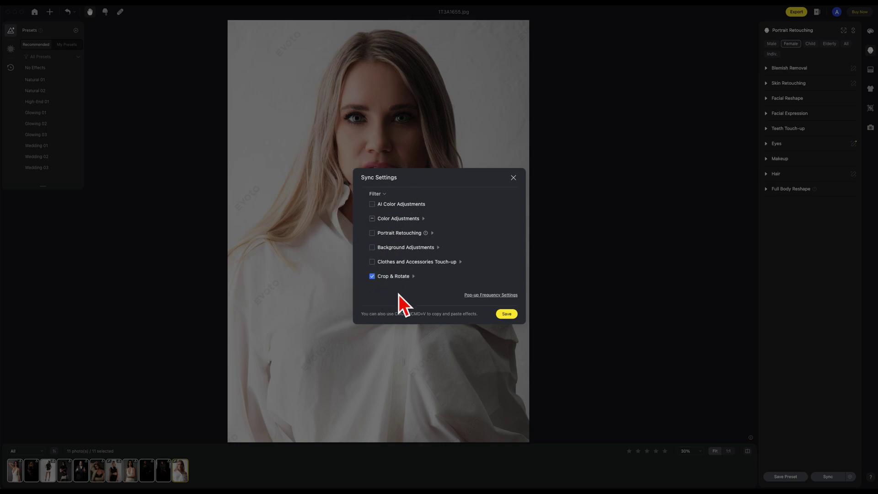
pyautogui.click(508, 316)
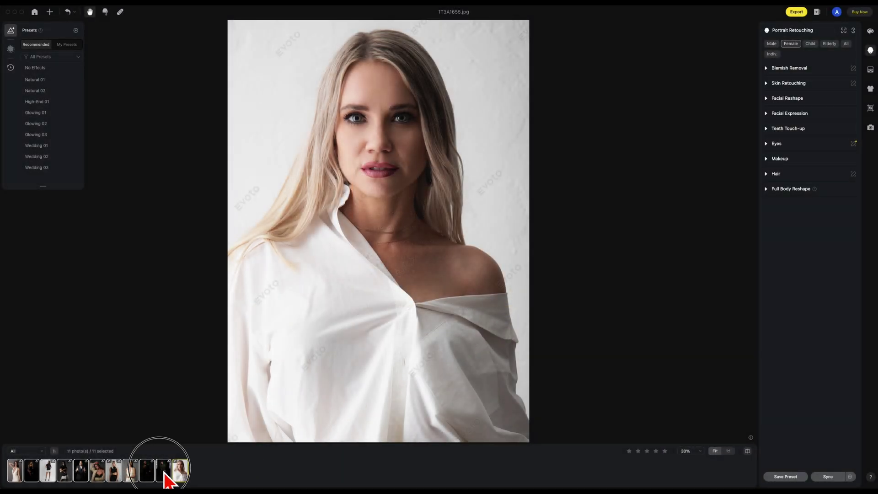
# Select all 11 photos and paste the copied crop onto them.
pyautogui.keyDown('shift'); pyautogui.click(43, 479); pyautogui.keyUp('shift')
pyautogui.keyDown('shift'); pyautogui.click(16, 476); pyautogui.keyUp('shift')
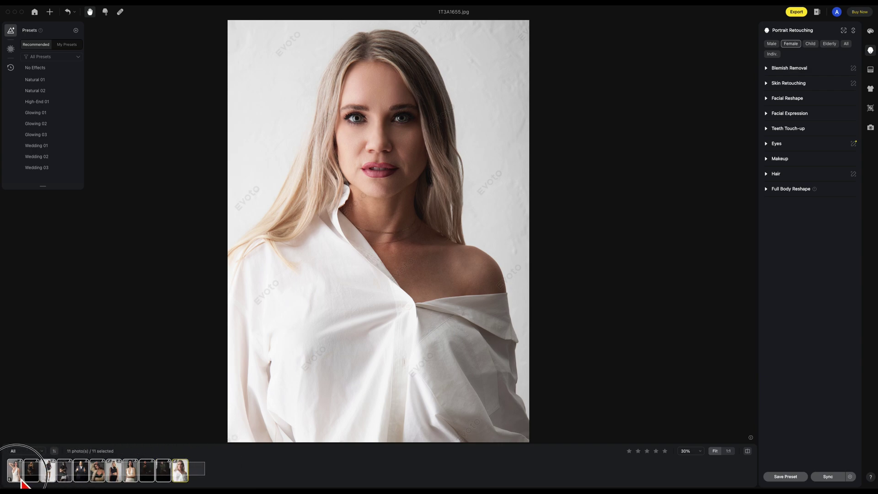
pyautogui.click(51, 6)
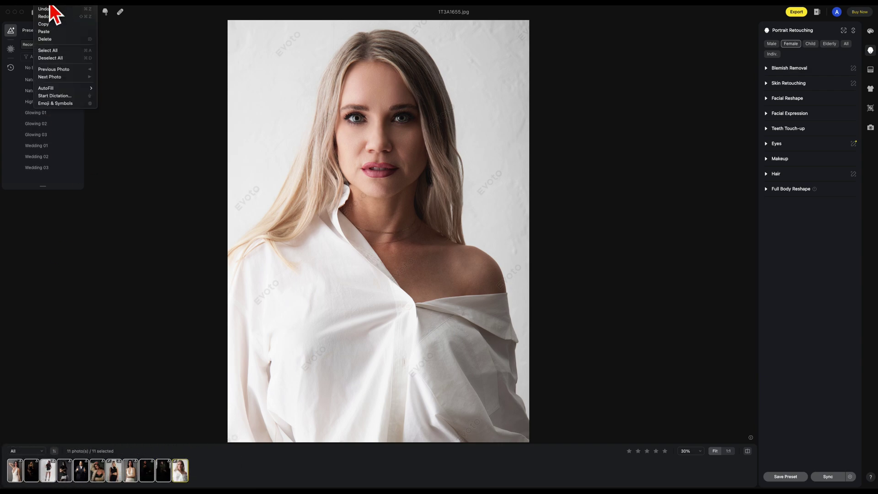
pyautogui.click(50, 32)
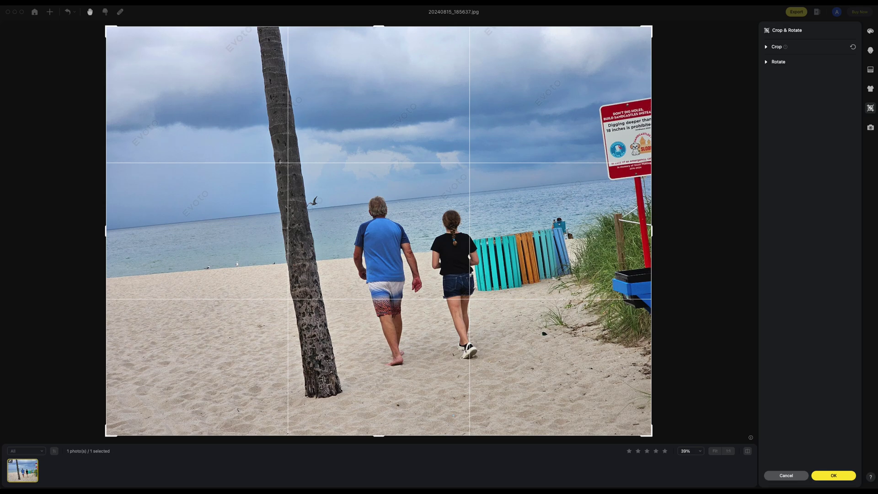
# Auto-straighten the beach horizon with AI Horizontal Correction (about 4.66°) and apply the crop.
pyautogui.click(773, 64)
pyautogui.click(852, 98)
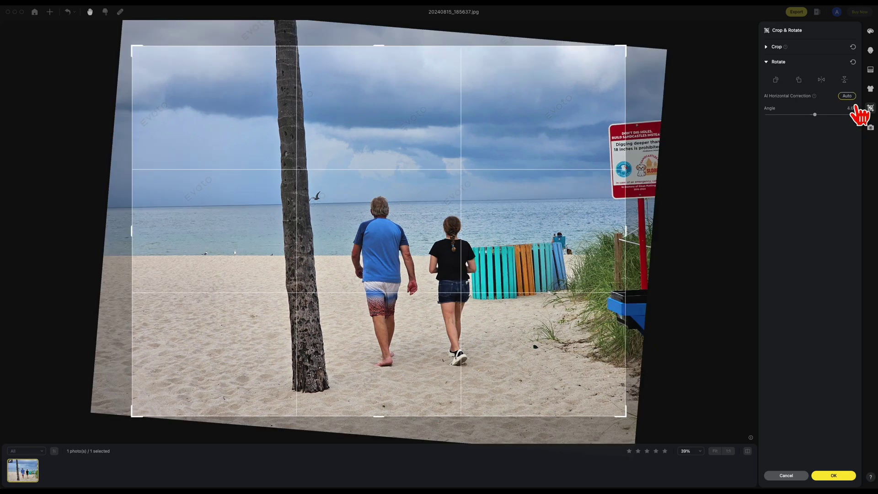
pyautogui.click(840, 477)
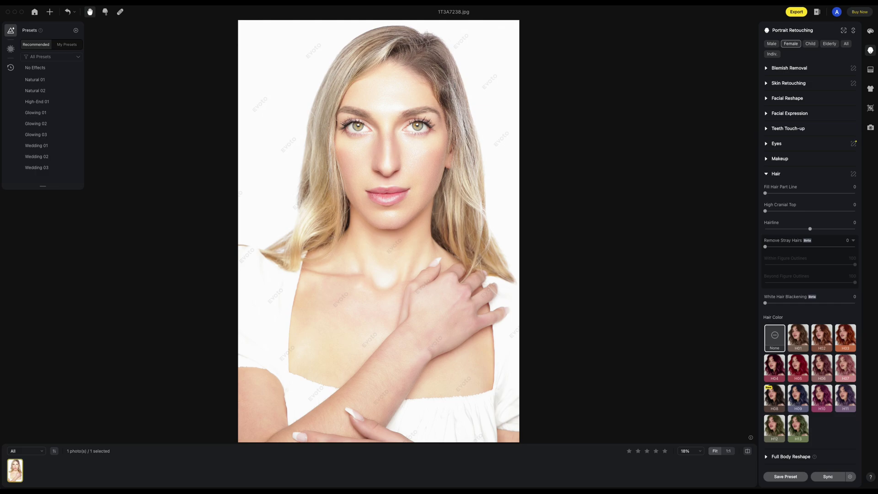
# Try hair colours H01, coppery red, pink, H06, H09 and purple H11.
pyautogui.click(808, 333)
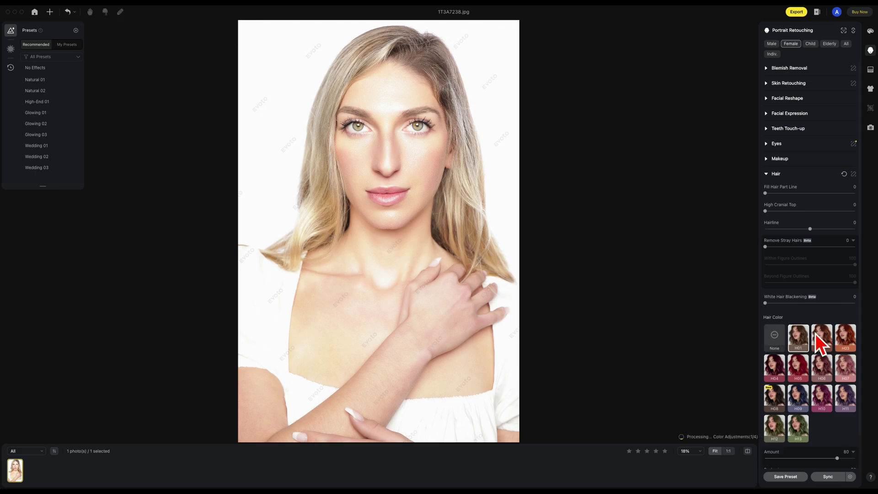
pyautogui.click(841, 343)
pyautogui.click(846, 366)
pyautogui.click(826, 369)
pyautogui.scroll(-1, 823, 384)
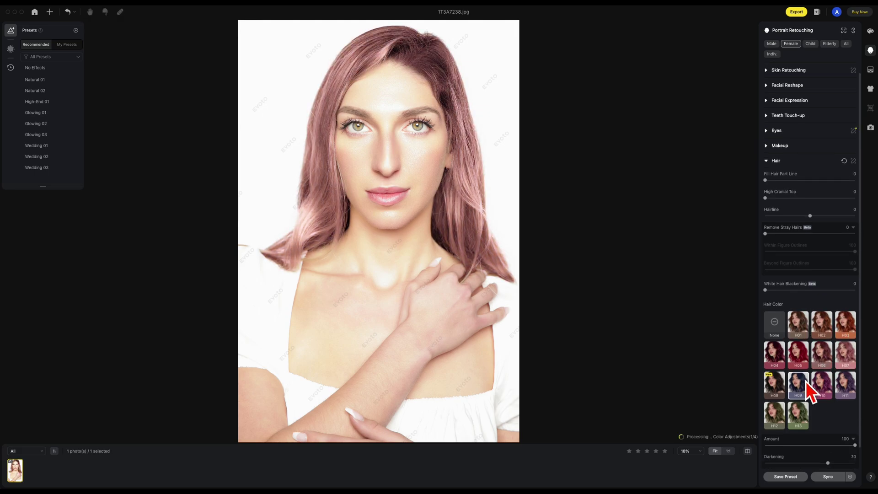
pyautogui.click(805, 383)
pyautogui.click(848, 384)
pyautogui.scroll(-2, 848, 384)
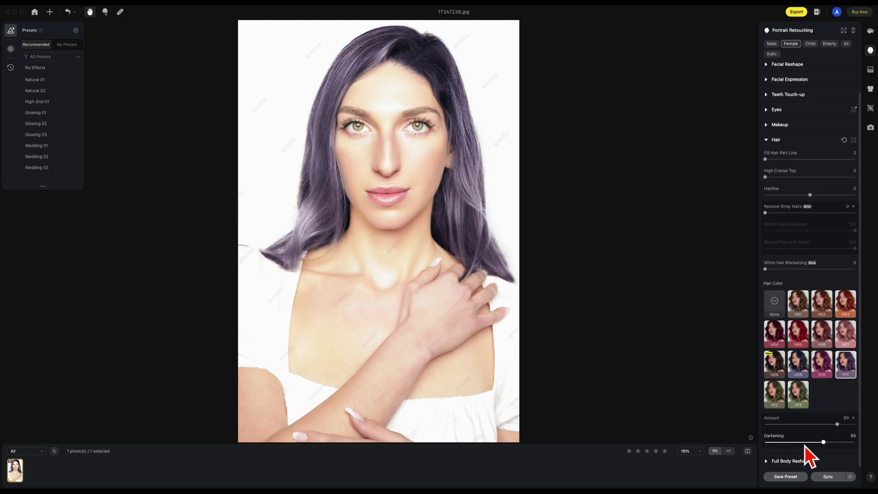
# Adjust the purple hair's Darkening to 25 and compare with the original blonde.
pyautogui.moveTo(826, 445); pyautogui.dragTo(791, 444)
pyautogui.moveTo(842, 425); pyautogui.dragTo(833, 426)
pyautogui.click(750, 455)
pyautogui.moveTo(751, 456); pyautogui.dragTo(751, 456)
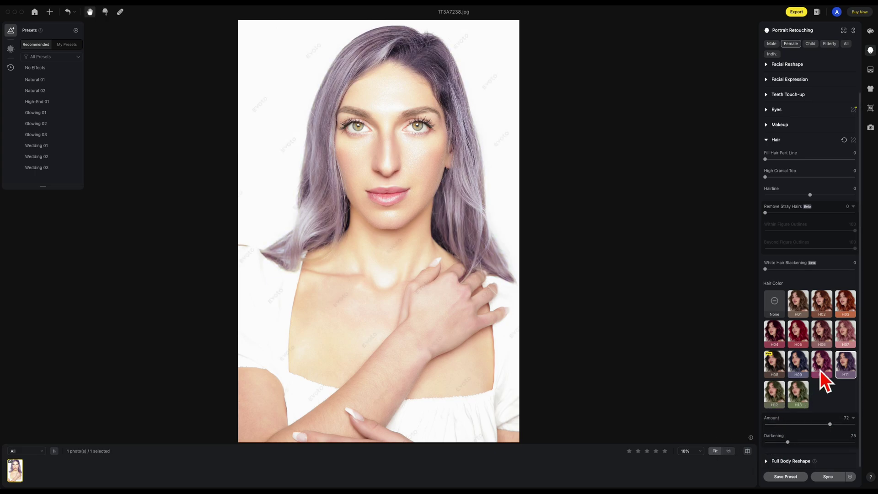
# Switch to red H05 with Darkening 19 and Amount 68, then compare.
pyautogui.click(802, 336)
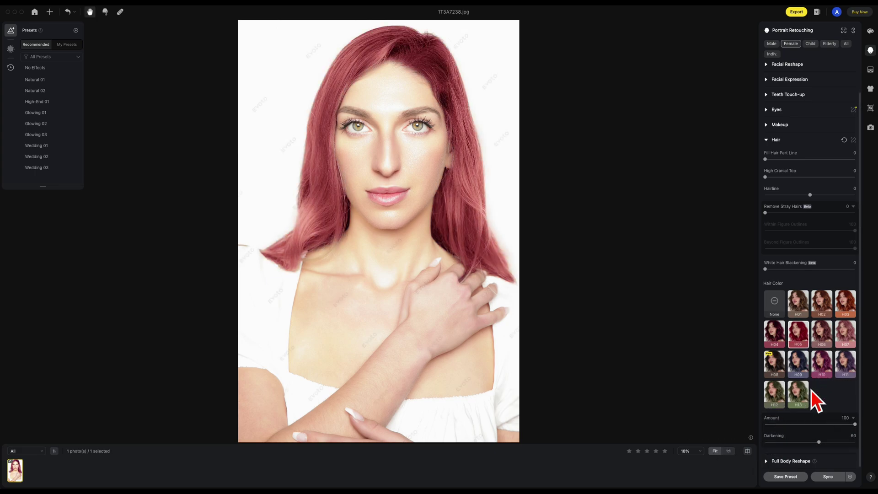
pyautogui.moveTo(822, 443); pyautogui.dragTo(782, 442)
pyautogui.moveTo(854, 424); pyautogui.dragTo(830, 425)
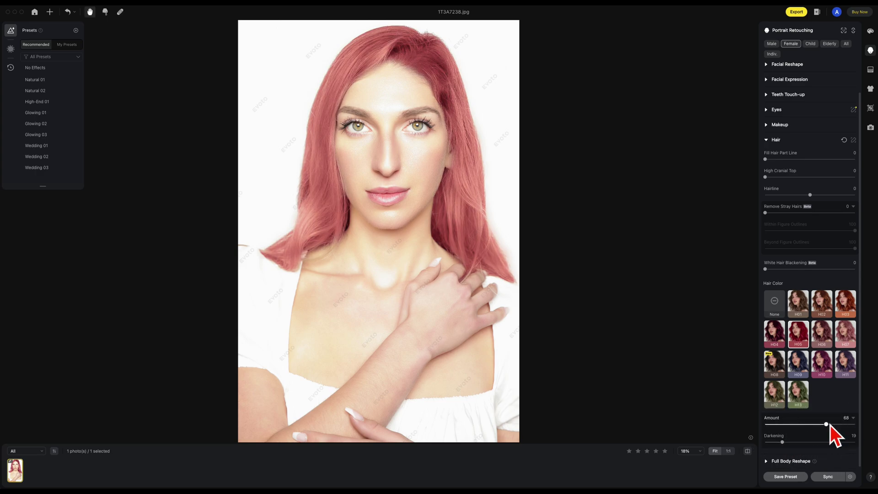
pyautogui.click(750, 452)
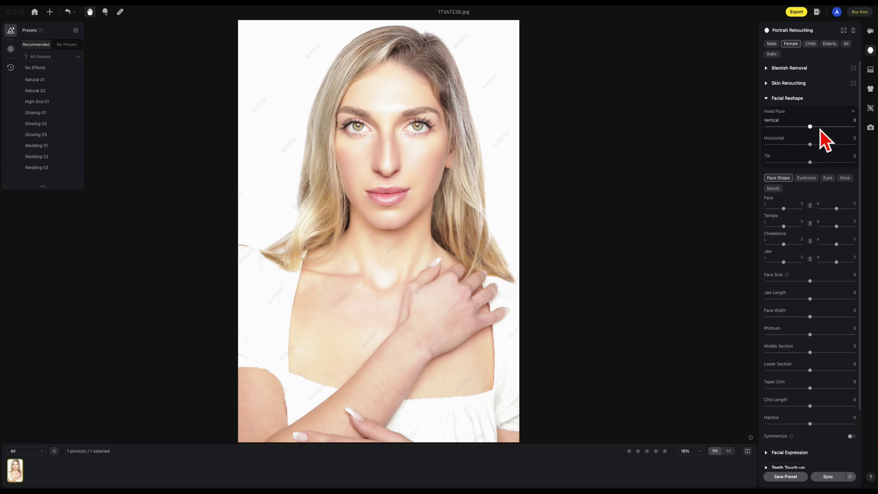
# Set Head Pose to Vertical 23, Horizontal -12, Tilt -21, and compare with the original.
pyautogui.moveTo(816, 130); pyautogui.dragTo(808, 149)
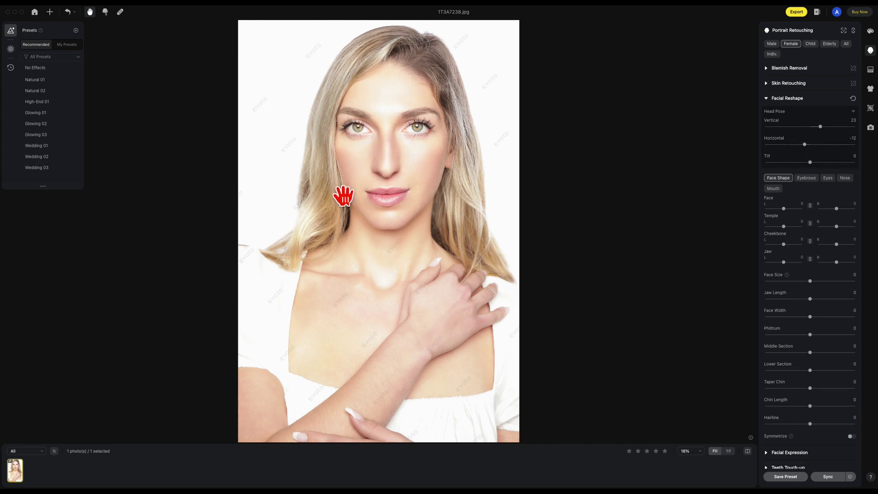
pyautogui.moveTo(810, 163)
pyautogui.mouseDown()
pyautogui.moveTo(858, 166)
pyautogui.moveTo(769, 165)
pyautogui.moveTo(806, 166)
pyautogui.moveTo(806, 176)
pyautogui.moveTo(805, 168)
pyautogui.mouseUp()
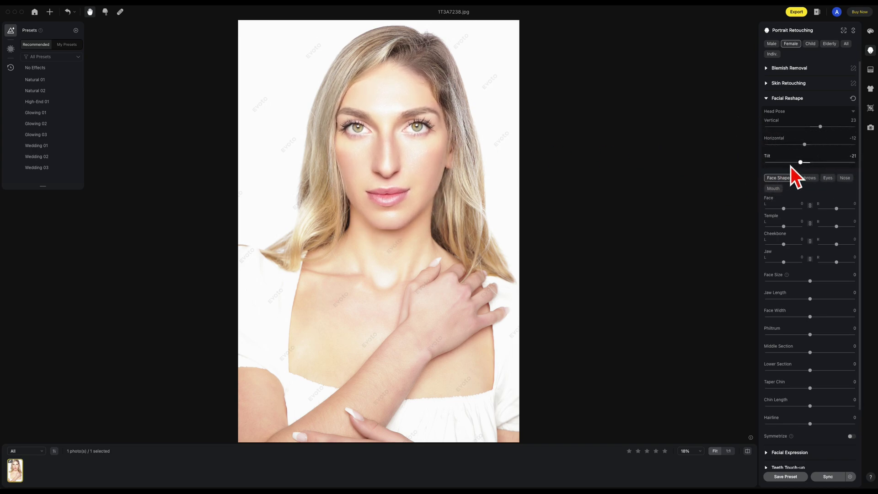
pyautogui.click(749, 454)
pyautogui.click(750, 454)
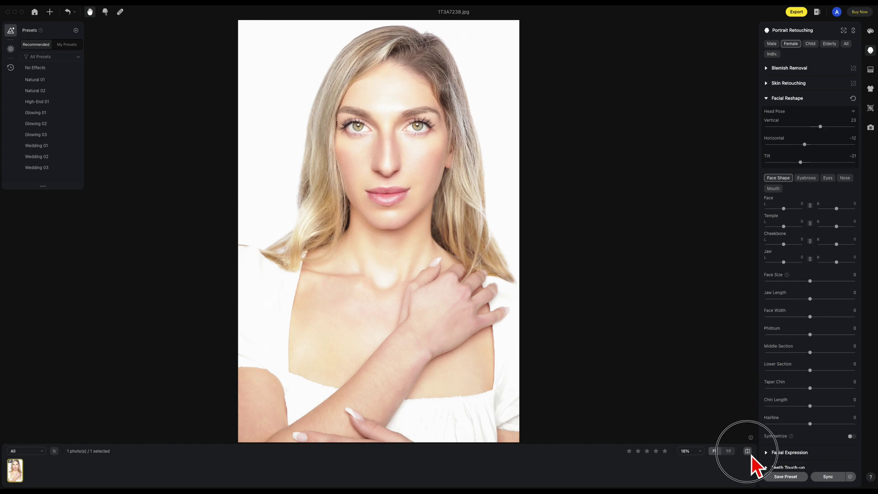
pyautogui.click(750, 454)
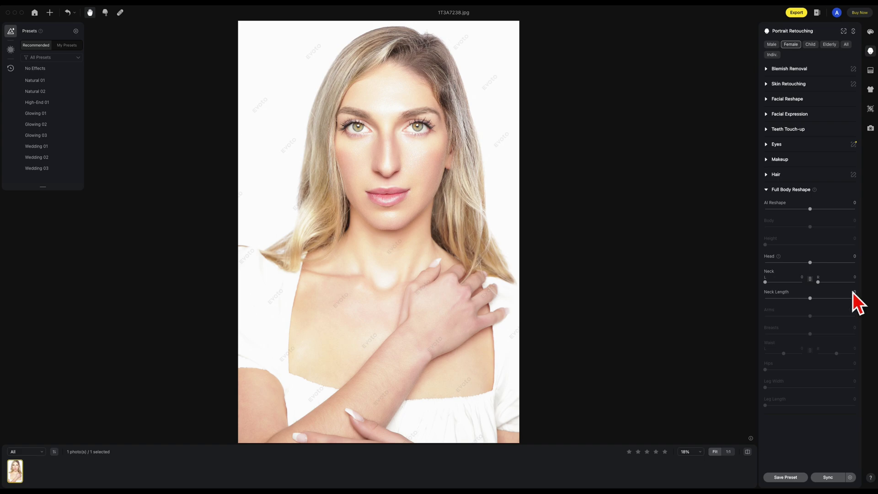
# Lengthen the neck with Neck Length at 40 and compare it against the original.
pyautogui.click(814, 301)
pyautogui.moveTo(814, 301)
pyautogui.mouseDown()
pyautogui.moveTo(834, 301)
pyautogui.moveTo(775, 303)
pyautogui.moveTo(828, 308)
pyautogui.mouseUp()
pyautogui.click(754, 457)
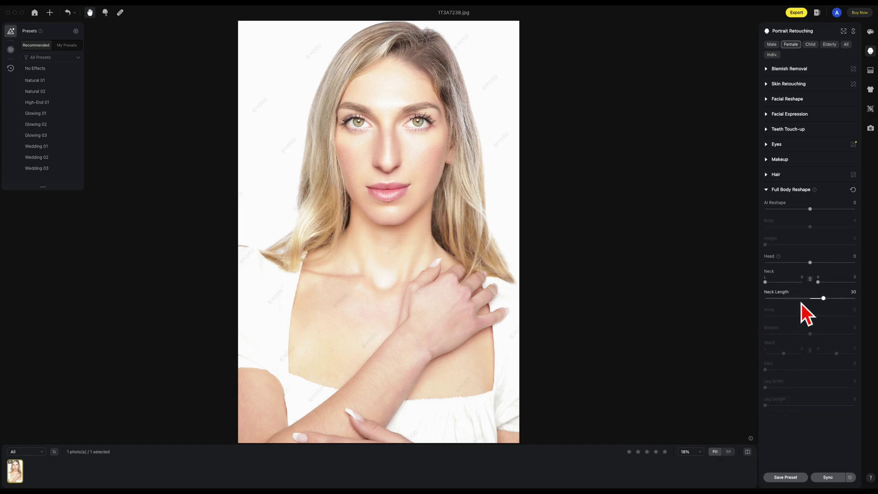
# Set Neck Length to -30 and compare the shortened neck with the original.
pyautogui.click(801, 302)
pyautogui.click(753, 454)
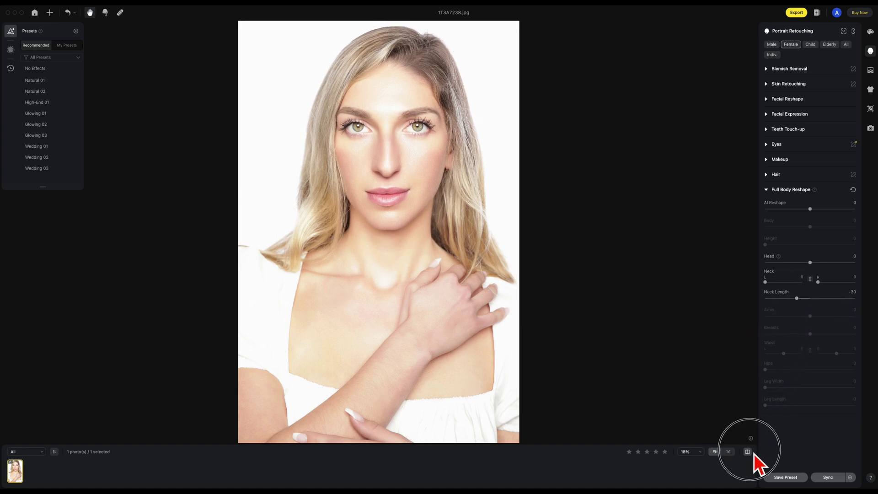
pyautogui.click(754, 454)
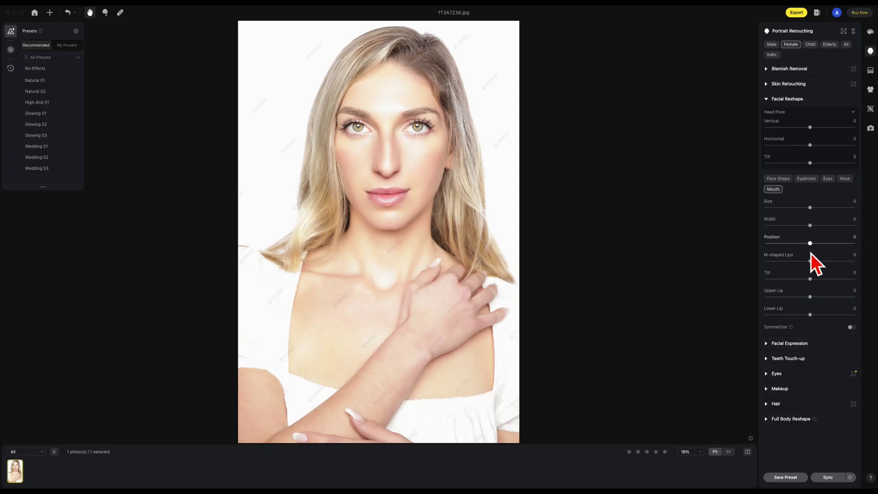
# Raise M-shaped Lips to 74, compare with the original, then settle it at 45.
pyautogui.click(820, 264)
pyautogui.moveTo(820, 264); pyautogui.dragTo(853, 265)
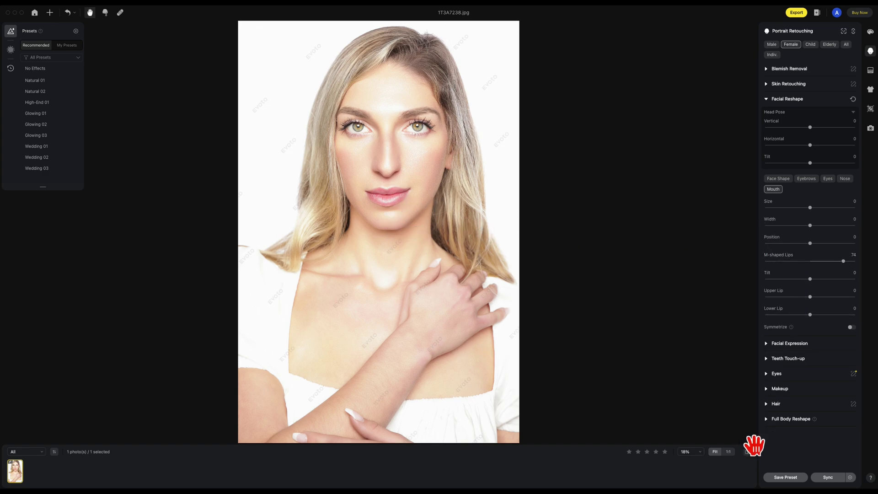
pyautogui.click(753, 457)
pyautogui.click(748, 451)
pyautogui.click(829, 262)
pyautogui.moveTo(832, 270)
pyautogui.mouseDown()
pyautogui.moveTo(862, 282)
pyautogui.moveTo(837, 279)
pyautogui.mouseUp()
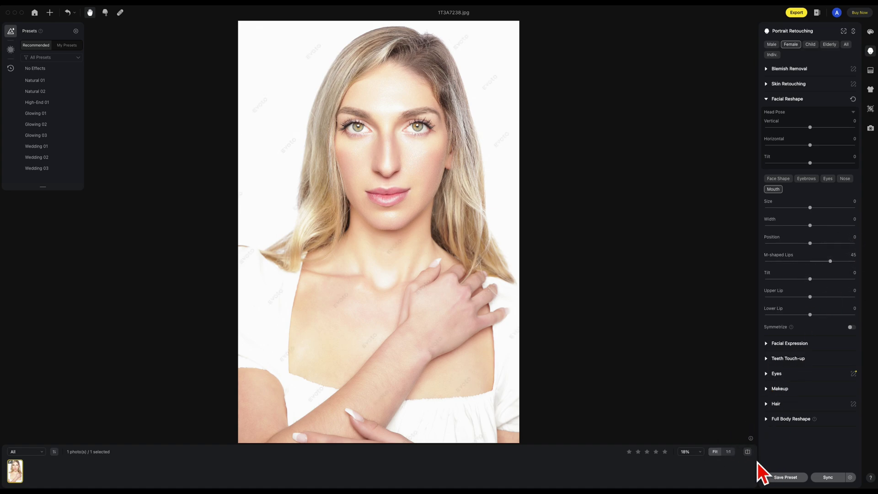